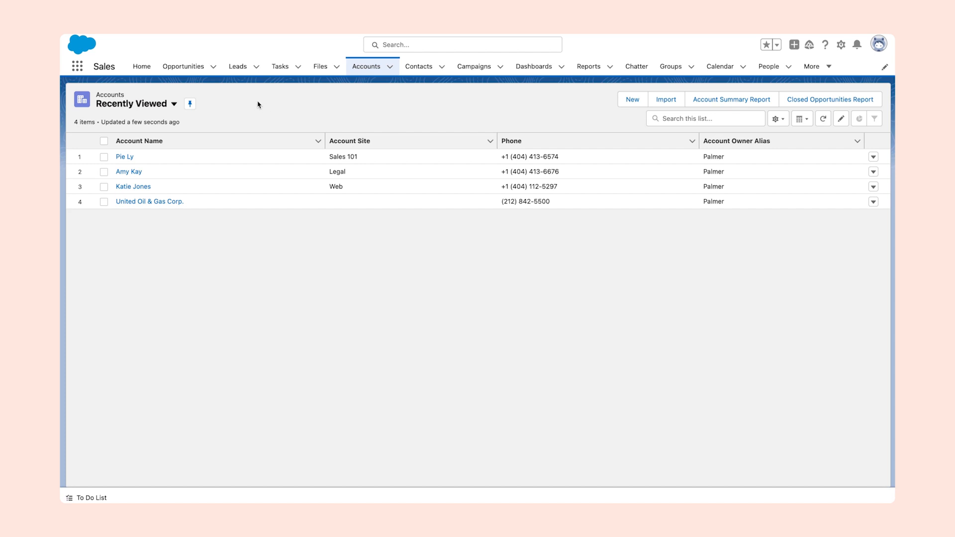
# Switch to the airSlate Admin Tools app and open its custom button manager
pyautogui.click(77, 67)
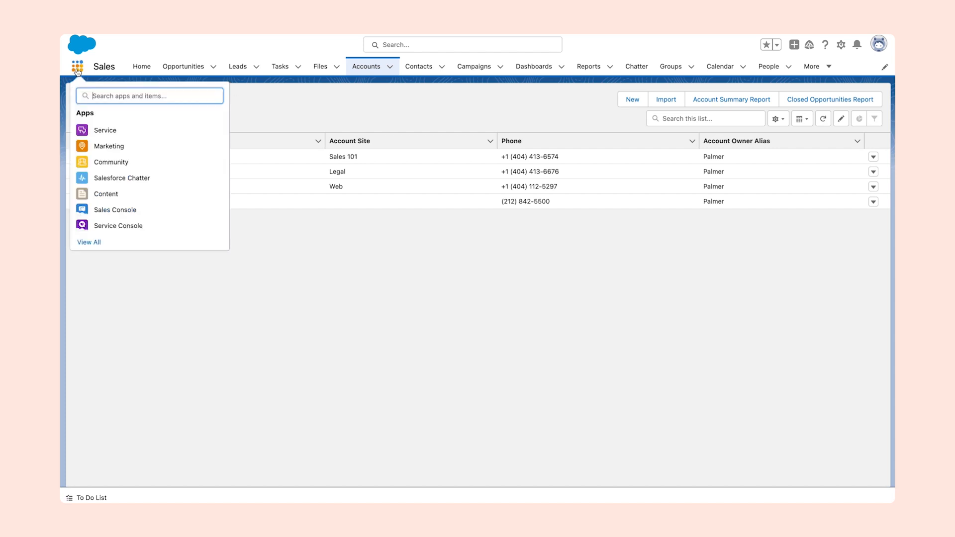
pyautogui.click(94, 242)
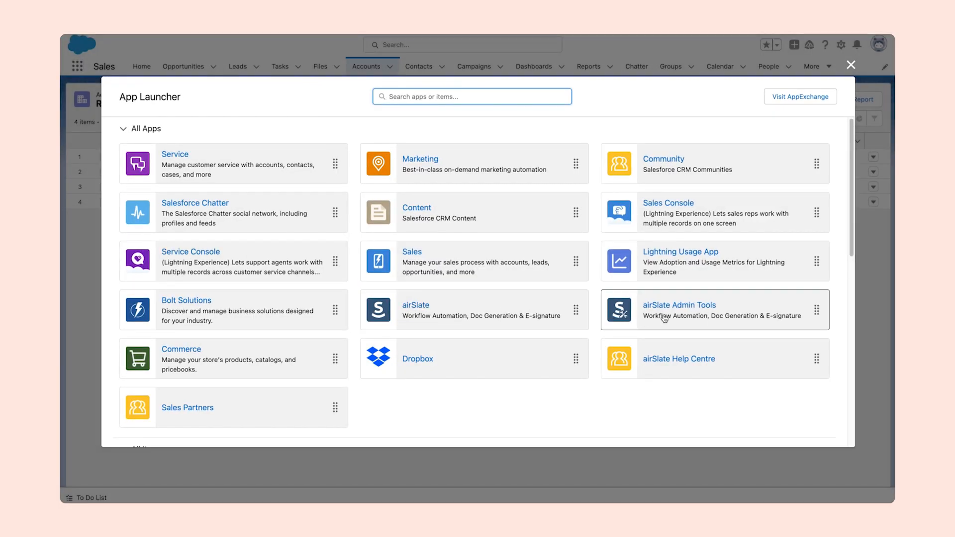
pyautogui.click(715, 308)
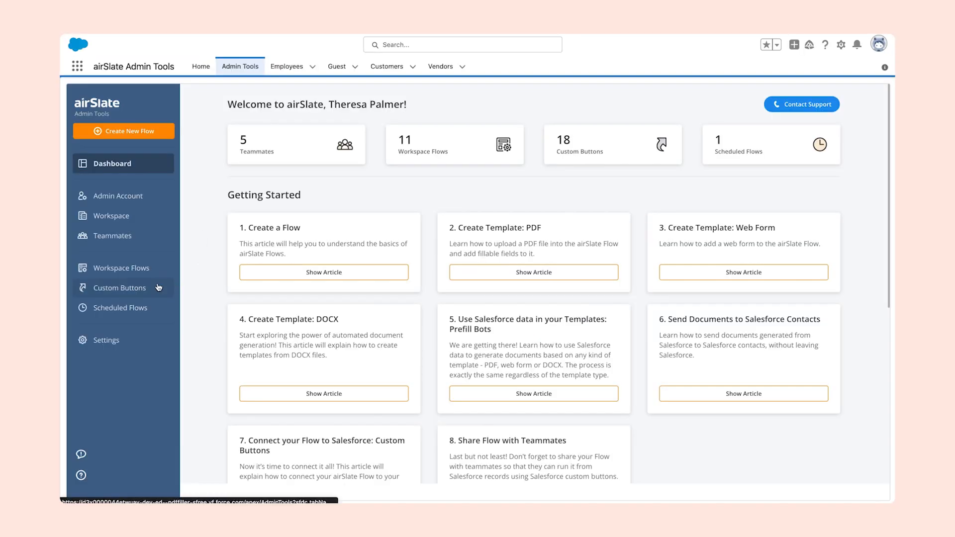
pyautogui.click(158, 287)
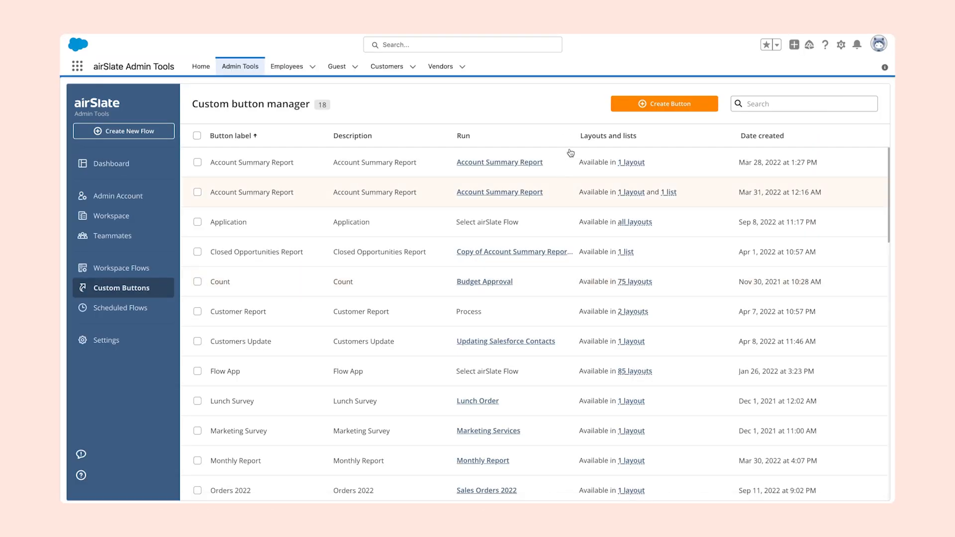
# Create a custom button with "Employee Onboarding" as both its label and description, and proceed to the action settings
pyautogui.click(645, 105)
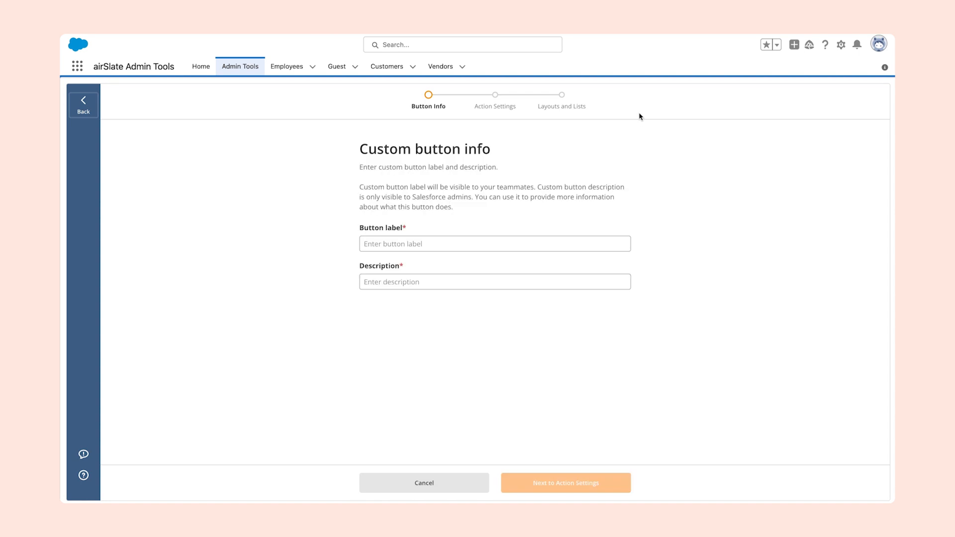
pyautogui.click(492, 243)
pyautogui.write('Employee Onboarding')
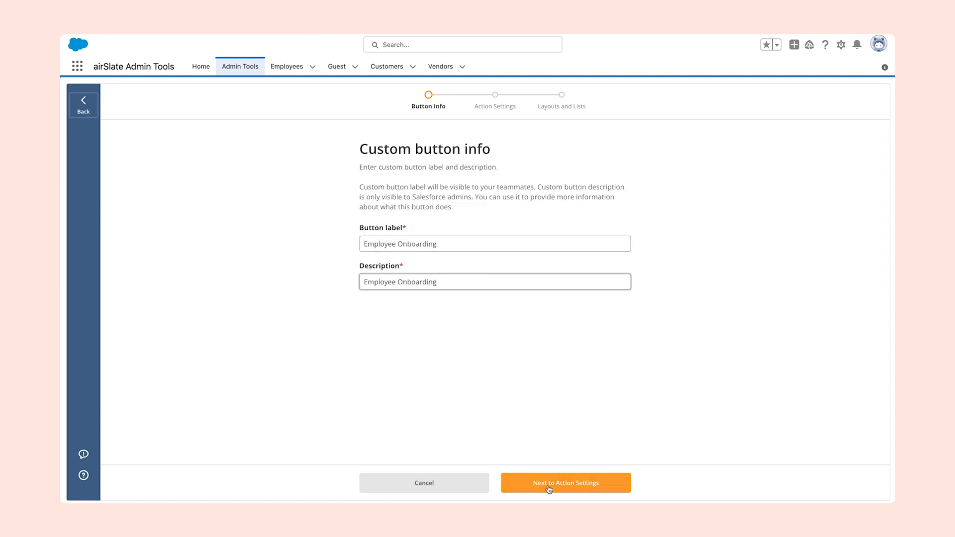
pyautogui.click(547, 482)
# Set the button to run the Employee Onboarding Flow Template and open the first Step in a new tab, and proceed to layouts
pyautogui.click(497, 355)
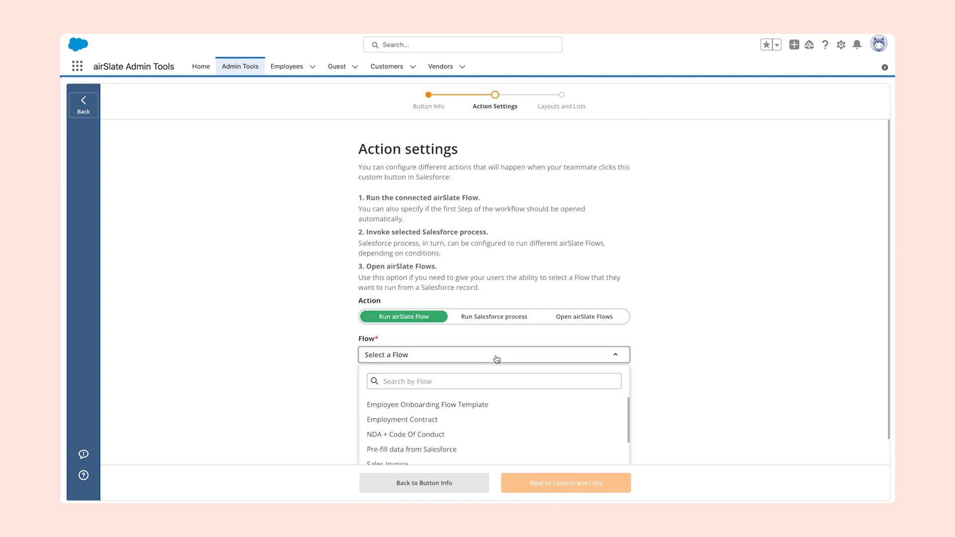
pyautogui.scroll(-1, 497, 358)
pyautogui.click(489, 379)
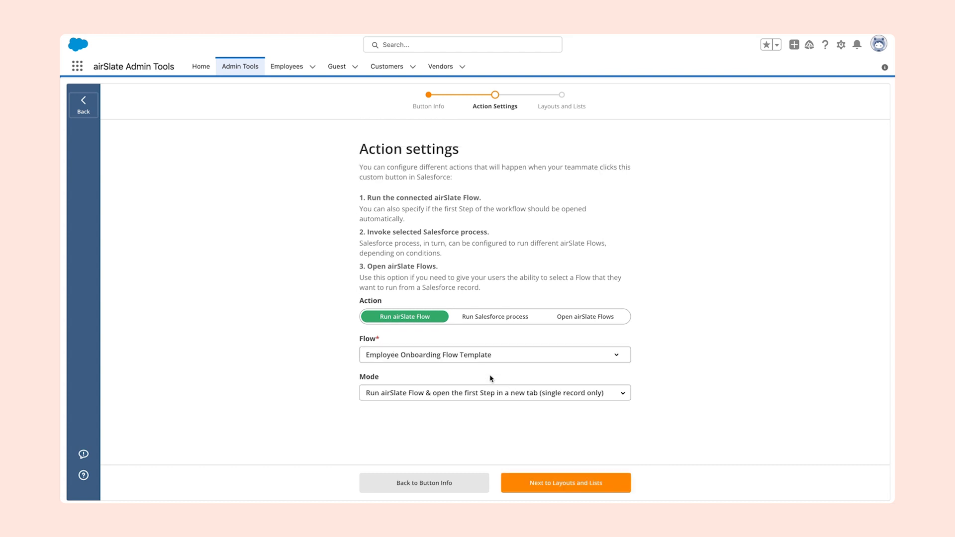
pyautogui.click(491, 394)
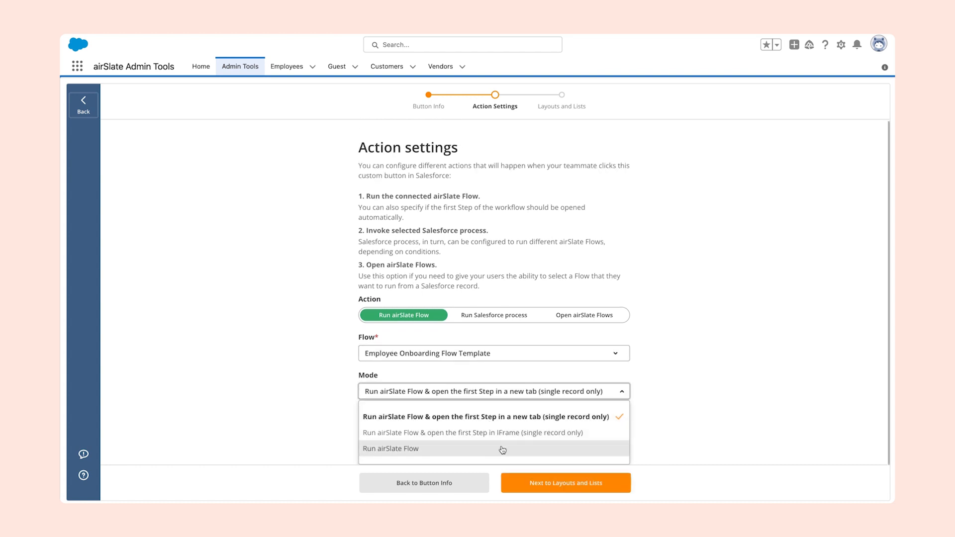
pyautogui.click(503, 418)
pyautogui.click(543, 482)
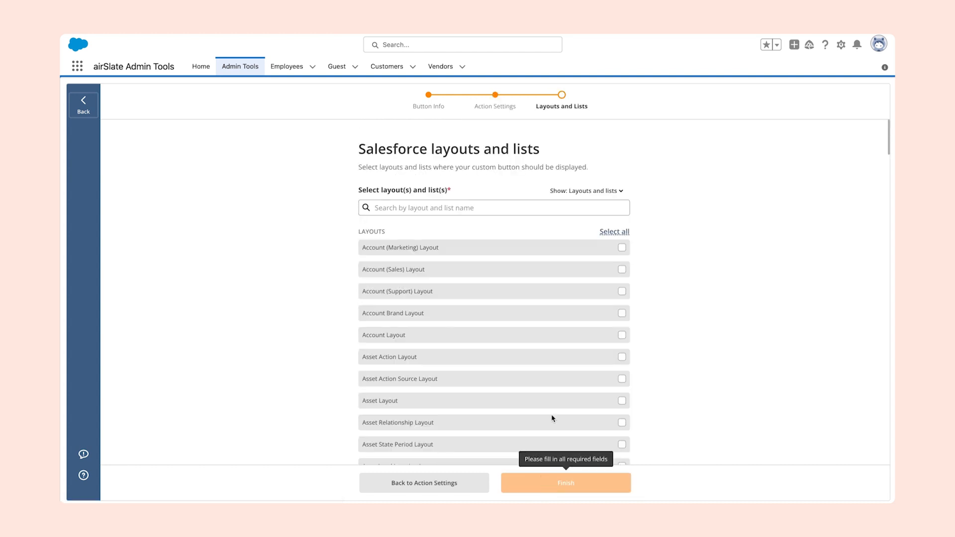
# Filter the layouts by "Acc", select all matching layouts for the button, and finish creating it
pyautogui.click(528, 209)
pyautogui.write('Acc')
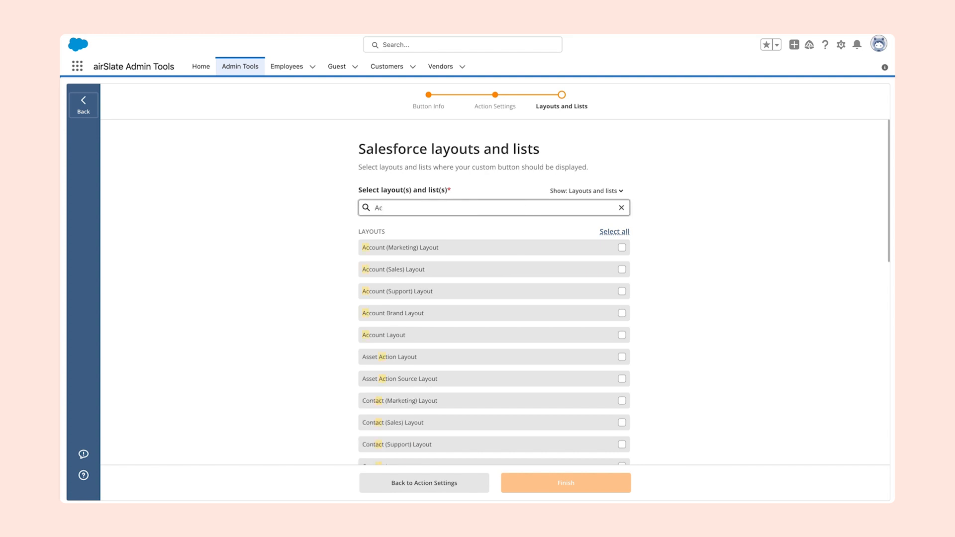
pyautogui.click(623, 233)
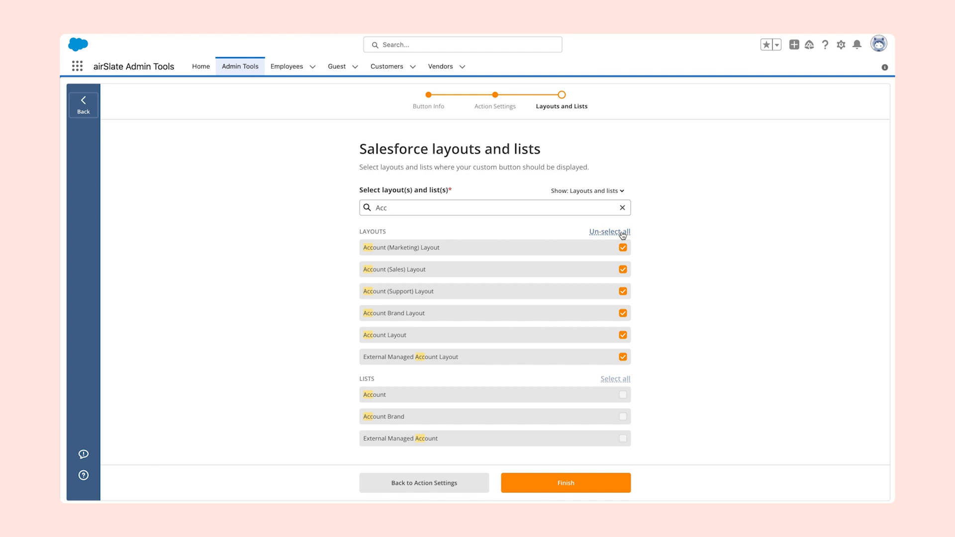
pyautogui.click(602, 488)
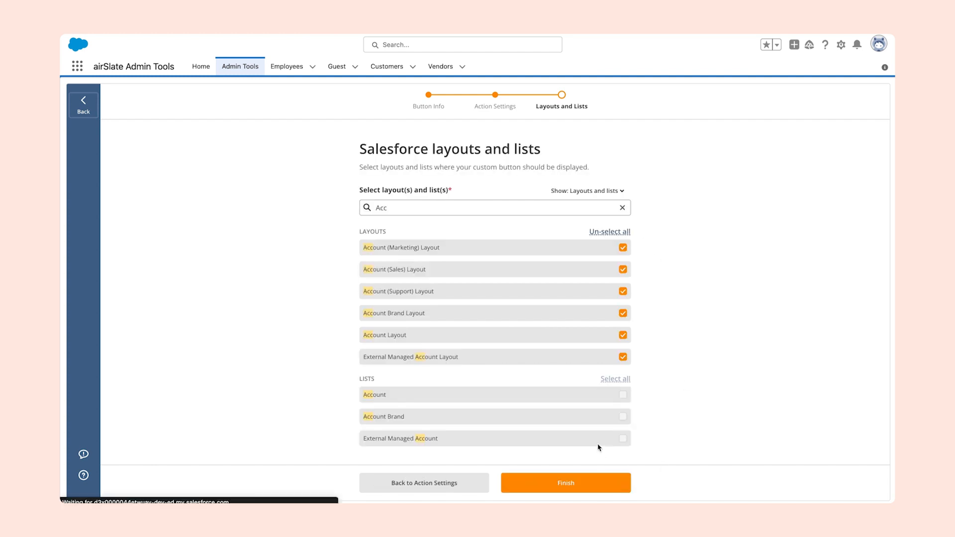
# Run the Employee Onboarding custom button from the Sales 101 account record
pyautogui.click(431, 376)
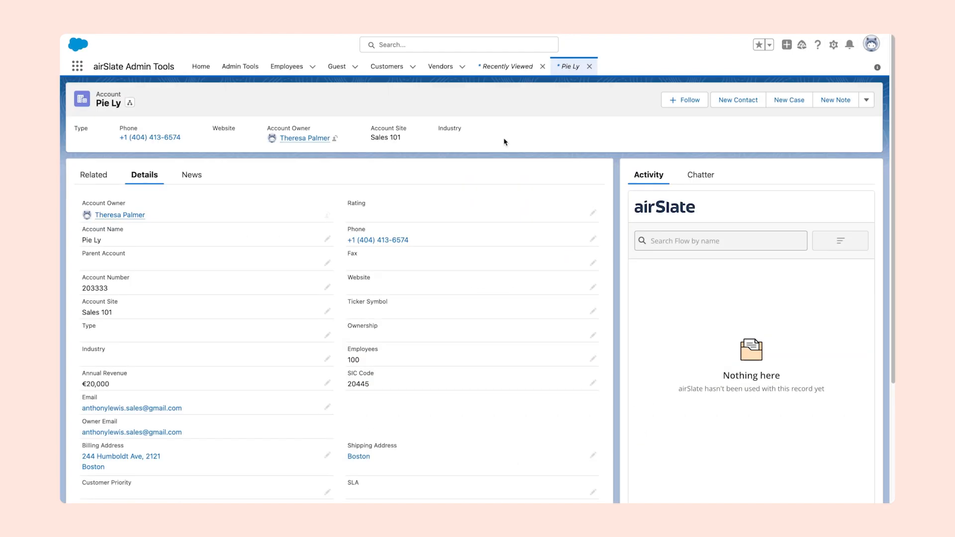
pyautogui.click(866, 99)
pyautogui.scroll(-3, 848, 211)
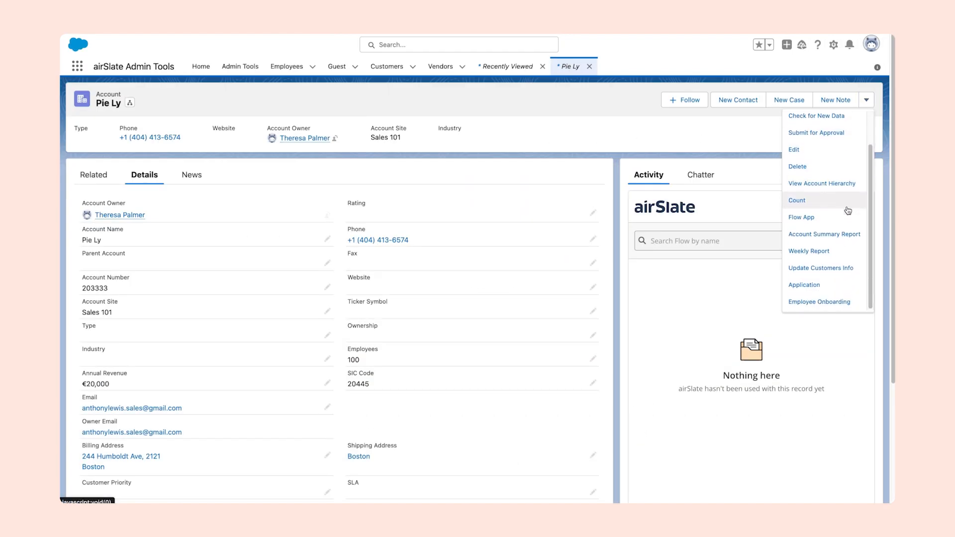
pyautogui.click(832, 300)
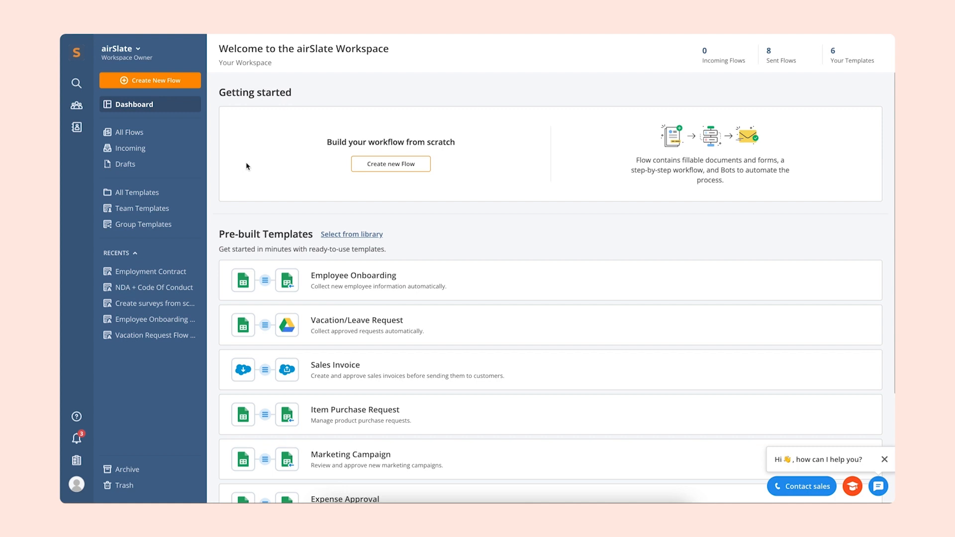
# Open the pre-built template library and examine its Flow categories and sample templates
pyautogui.click(365, 237)
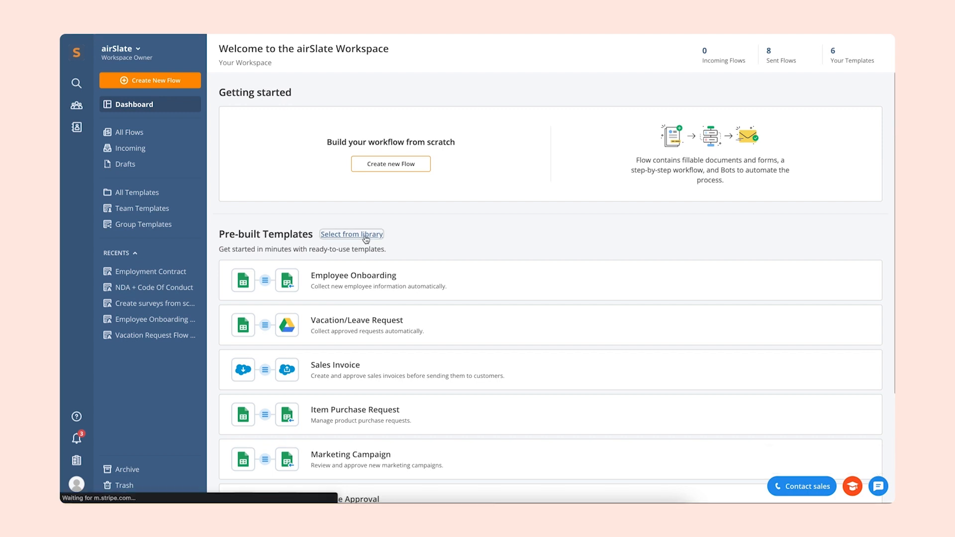
pyautogui.scroll(-6, 265, 344)
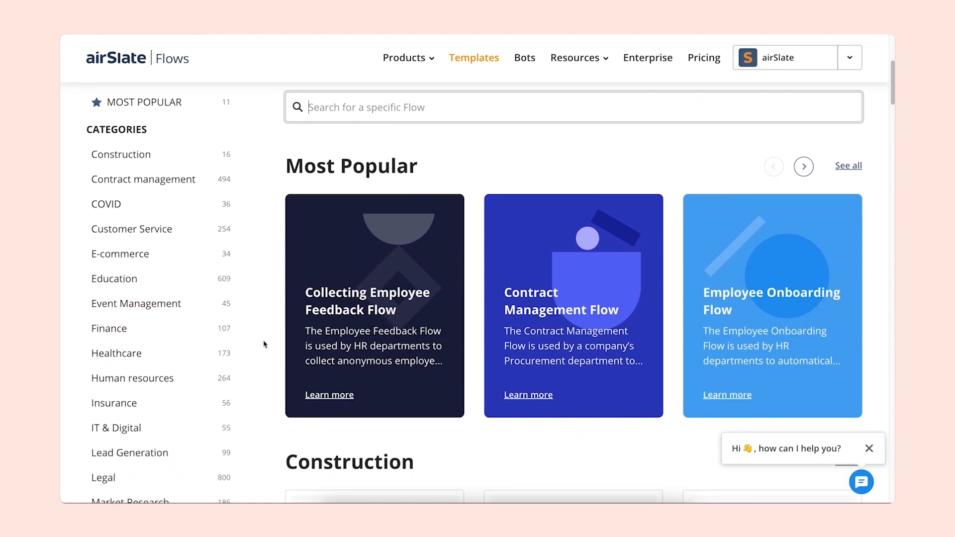
pyautogui.scroll(-6, 264, 344)
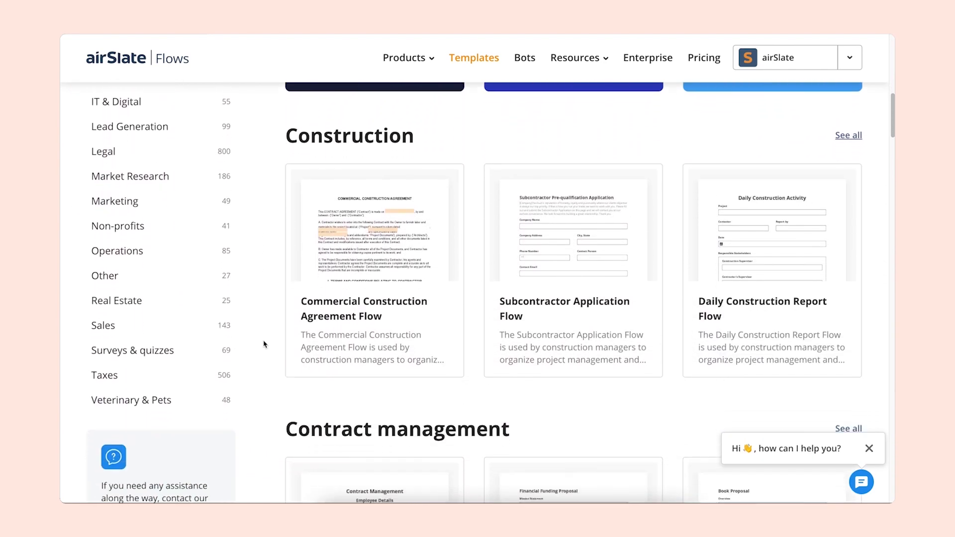
pyautogui.scroll(-4, 264, 343)
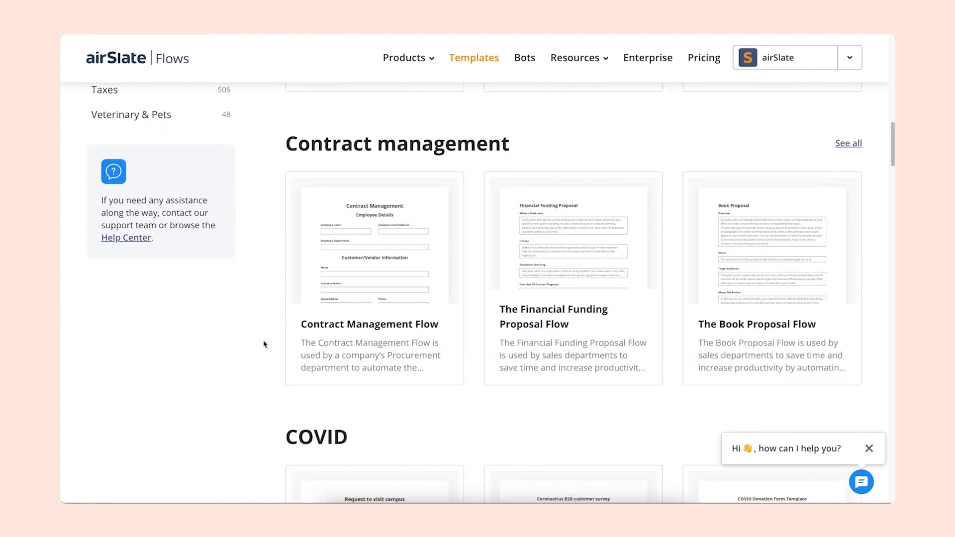
pyautogui.moveTo(324, 331)
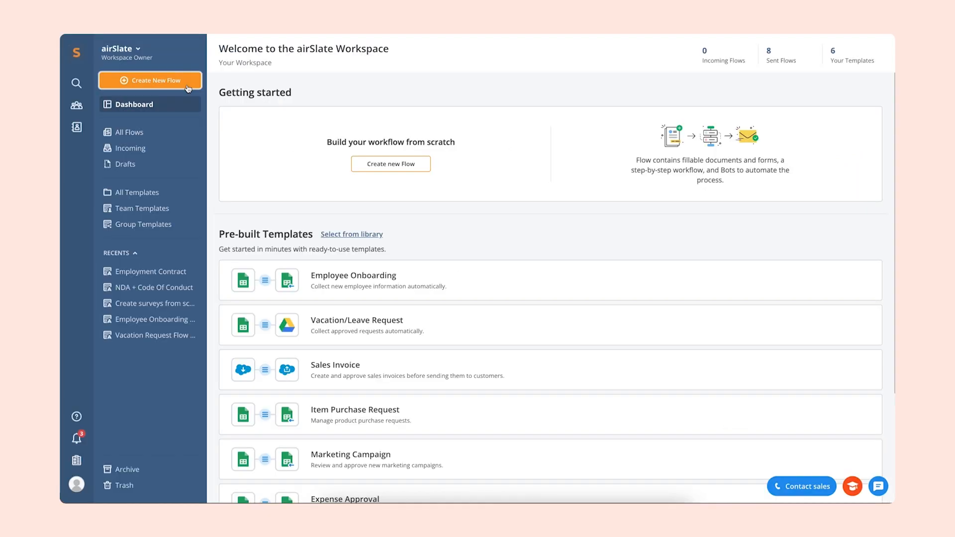
# Create a new Flow and upload the Employment Contract document to it
pyautogui.click(187, 82)
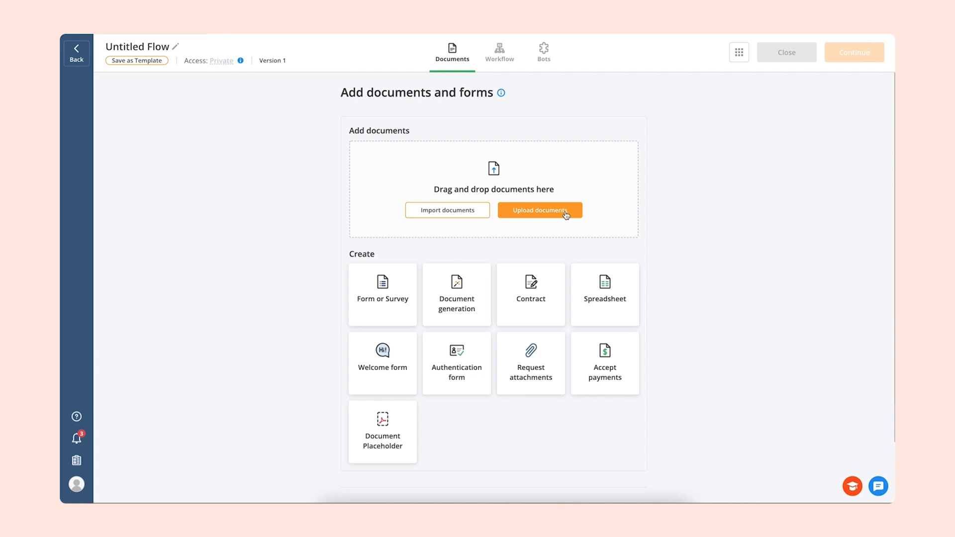
pyautogui.click(566, 215)
pyautogui.doubleClick(444, 200)
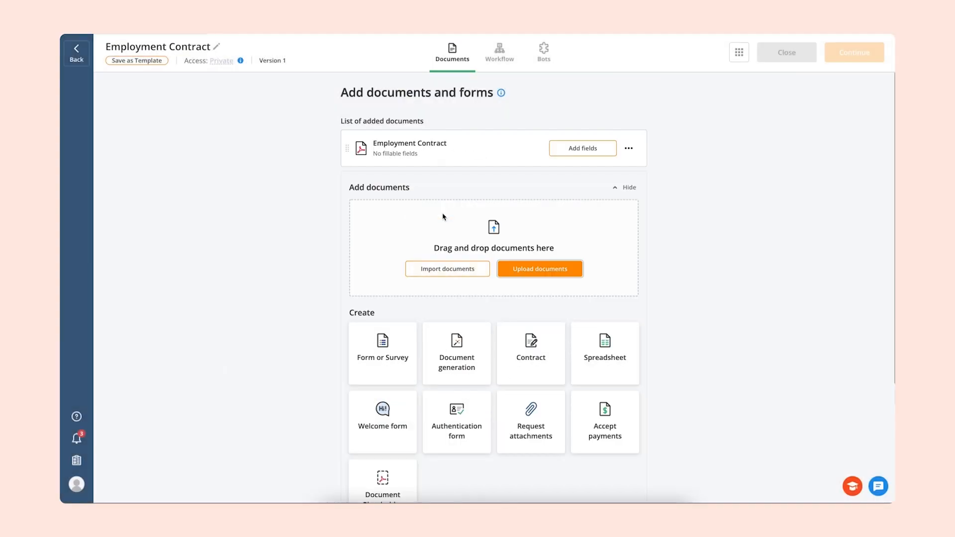
# Open the Employment Contract for adding fields and place a text field under Email, resized to fit its box
pyautogui.click(556, 149)
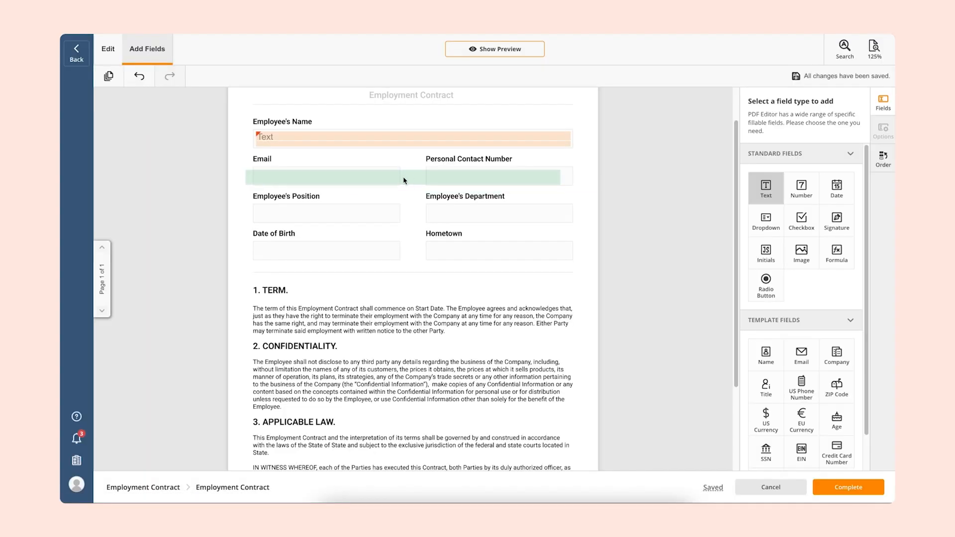
pyautogui.click(540, 180)
pyautogui.click(540, 180)
pyautogui.moveTo(572, 176); pyautogui.dragTo(397, 174)
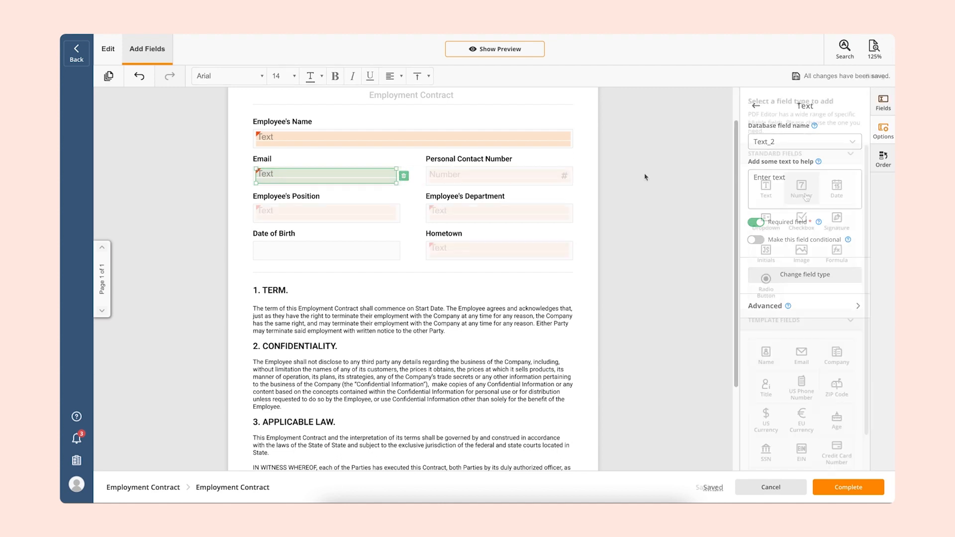
# Add a date field under Date of Birth and widen it to fill its box
pyautogui.click(837, 188)
pyautogui.click(301, 251)
pyautogui.moveTo(338, 250); pyautogui.dragTo(398, 251)
pyautogui.click(447, 287)
# Add a signature field above Employee's Signature and a date field above Date of Signing, resized to fit
pyautogui.scroll(-3, 448, 287)
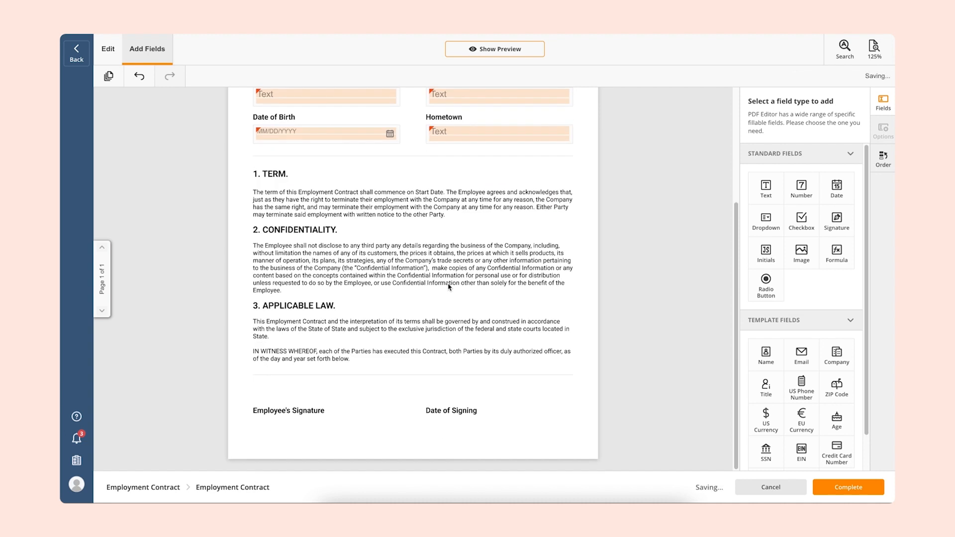
pyautogui.click(837, 222)
pyautogui.click(371, 401)
pyautogui.click(836, 188)
pyautogui.click(555, 413)
pyautogui.moveTo(458, 417); pyautogui.dragTo(489, 417)
pyautogui.moveTo(597, 404)
pyautogui.mouseDown()
pyautogui.moveTo(569, 403)
pyautogui.moveTo(549, 417)
pyautogui.mouseUp()
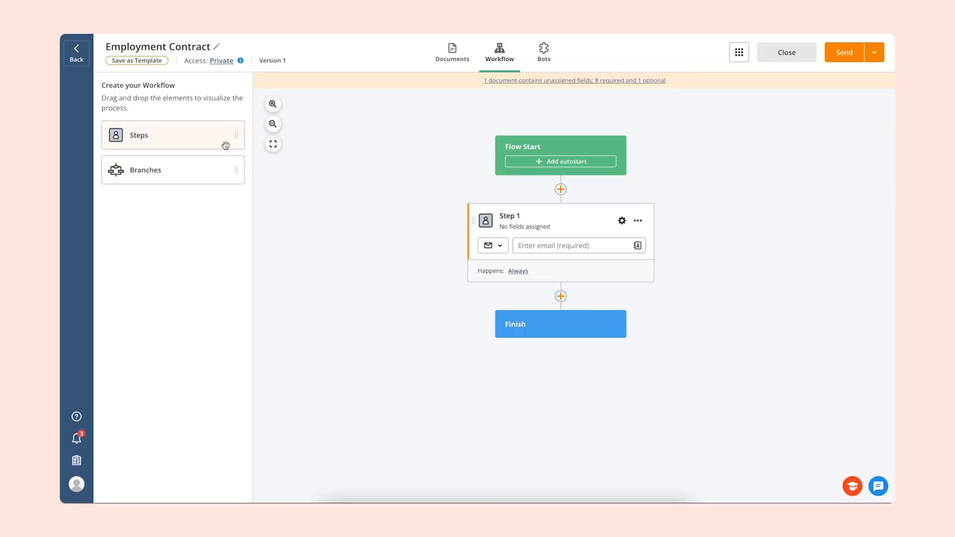
# Add a second Step to the workflow and name the two Steps Employee and HR
pyautogui.moveTo(182, 139); pyautogui.dragTo(560, 307)
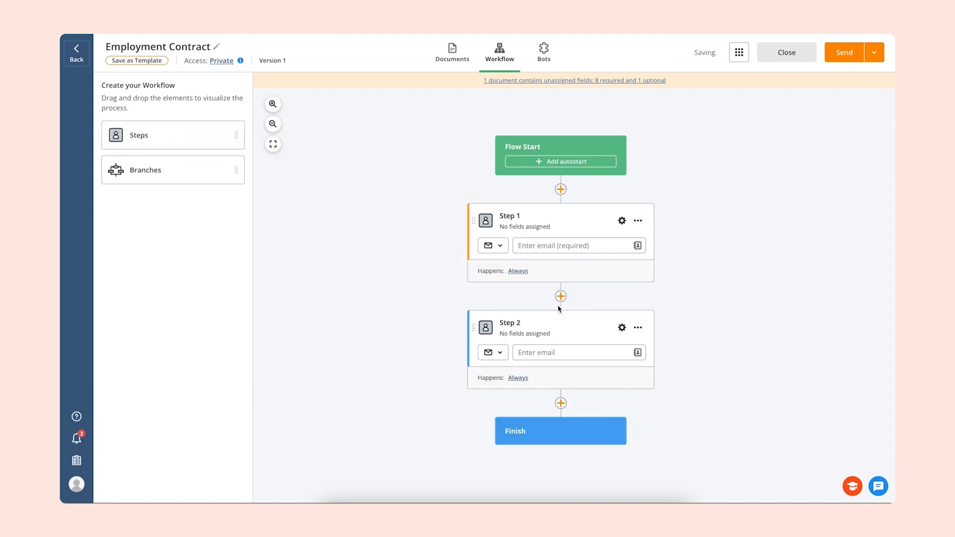
pyautogui.click(520, 217)
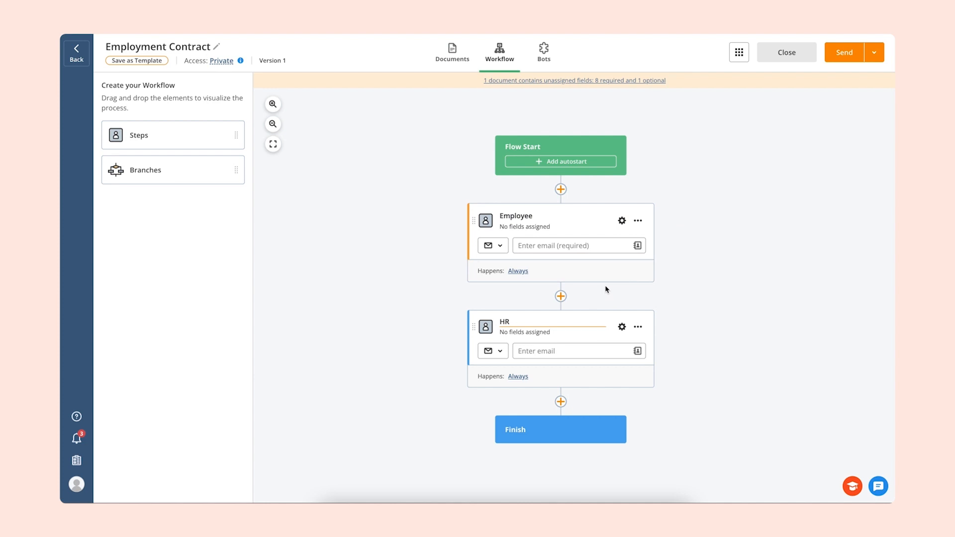
# Assign all fillable fields of the Employment Contract to the Employee Step
pyautogui.click(622, 220)
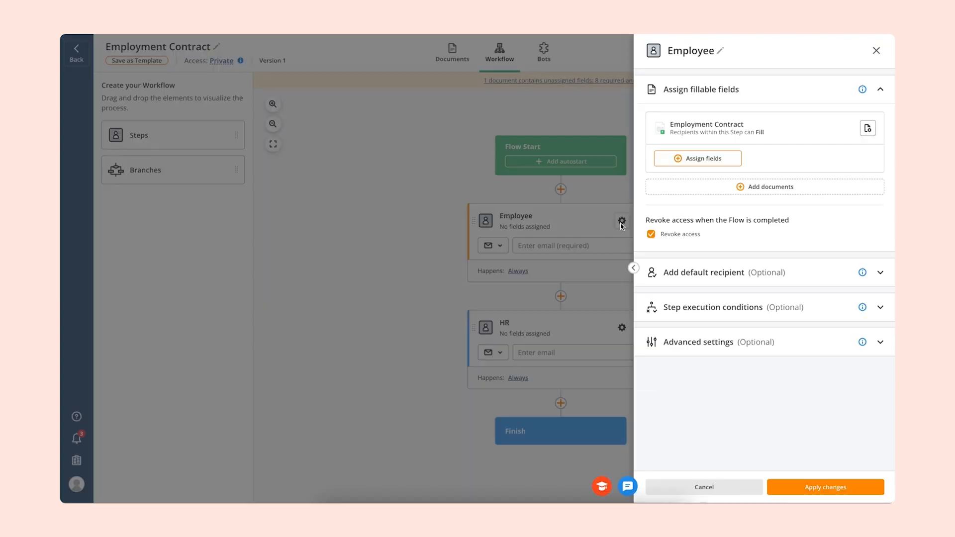
pyautogui.click(667, 160)
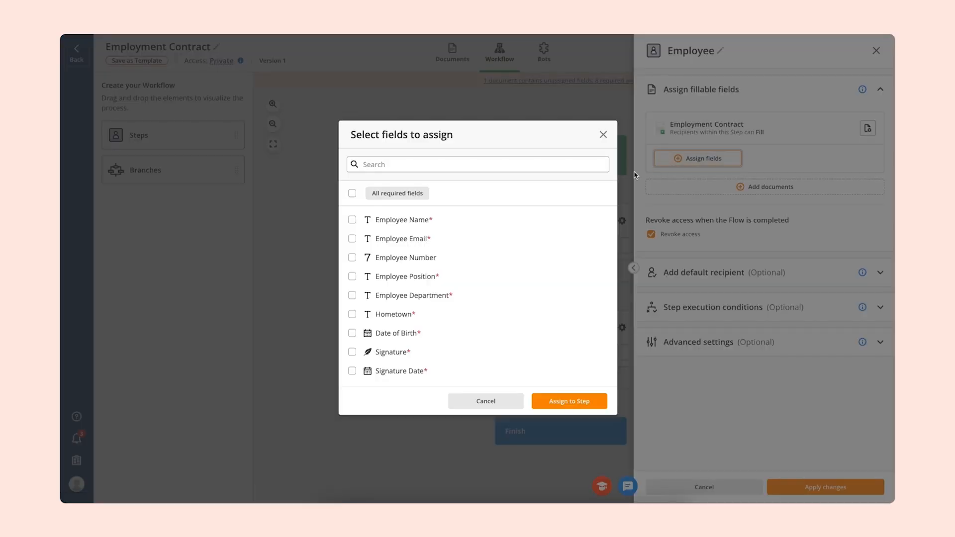
pyautogui.click(351, 193)
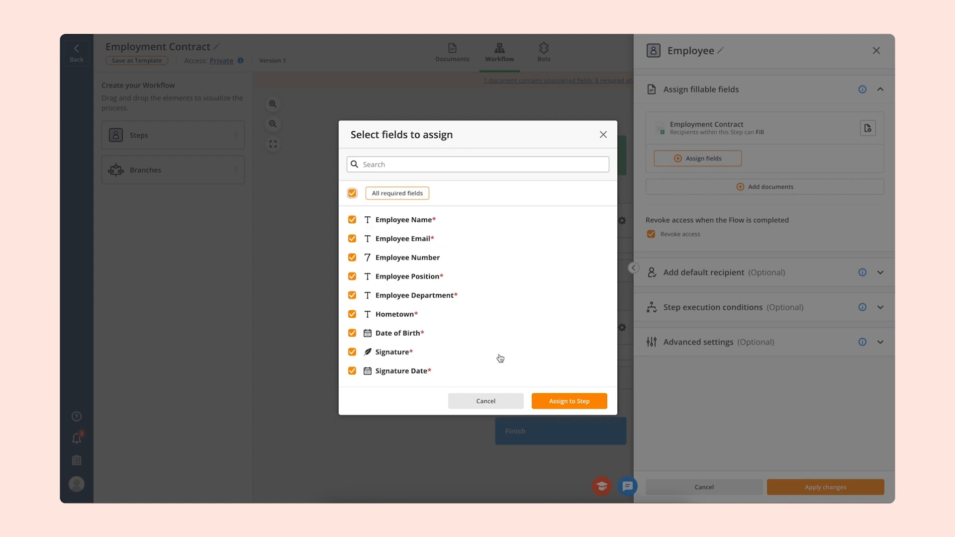
pyautogui.click(551, 403)
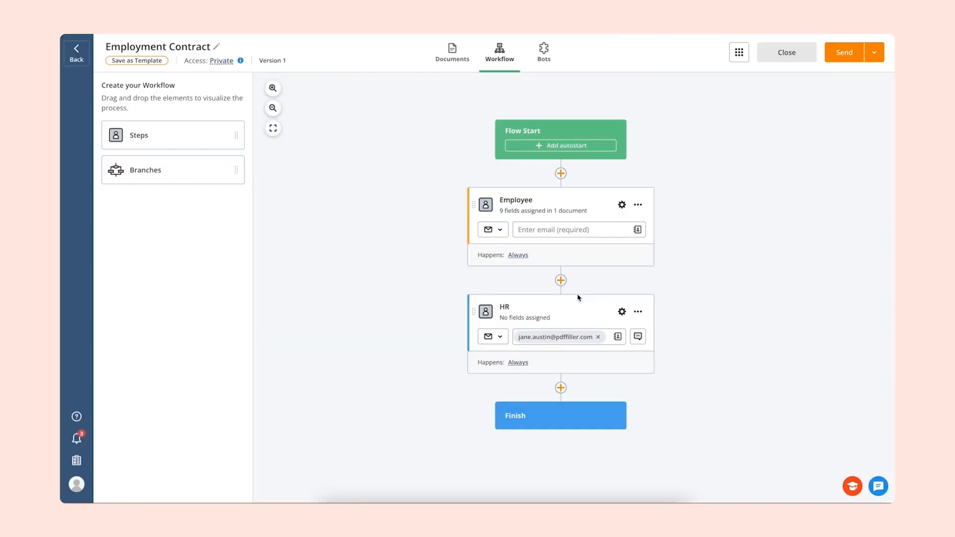
# Insert Branches directly after the Employee Step and open the Flow's Bots setup
pyautogui.moveTo(198, 171); pyautogui.dragTo(596, 287)
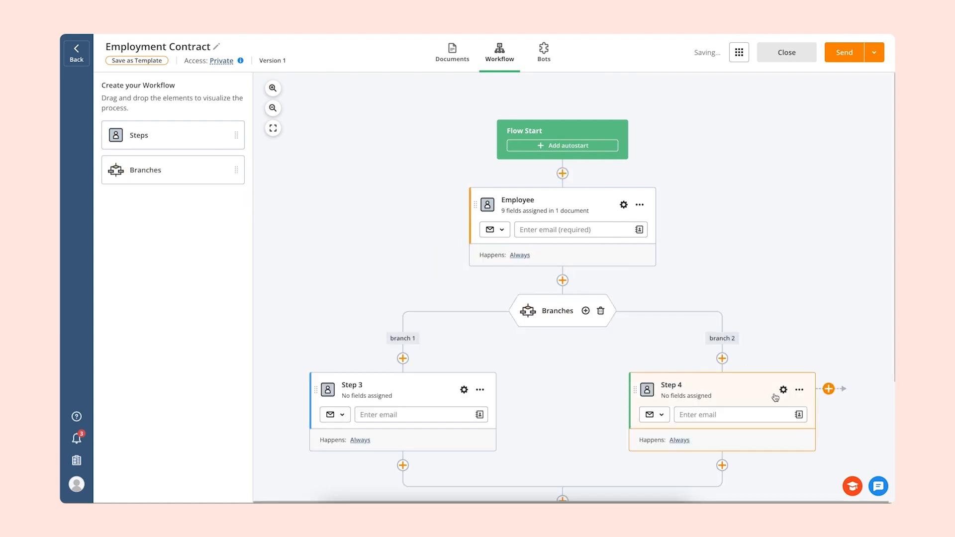
pyautogui.click(544, 50)
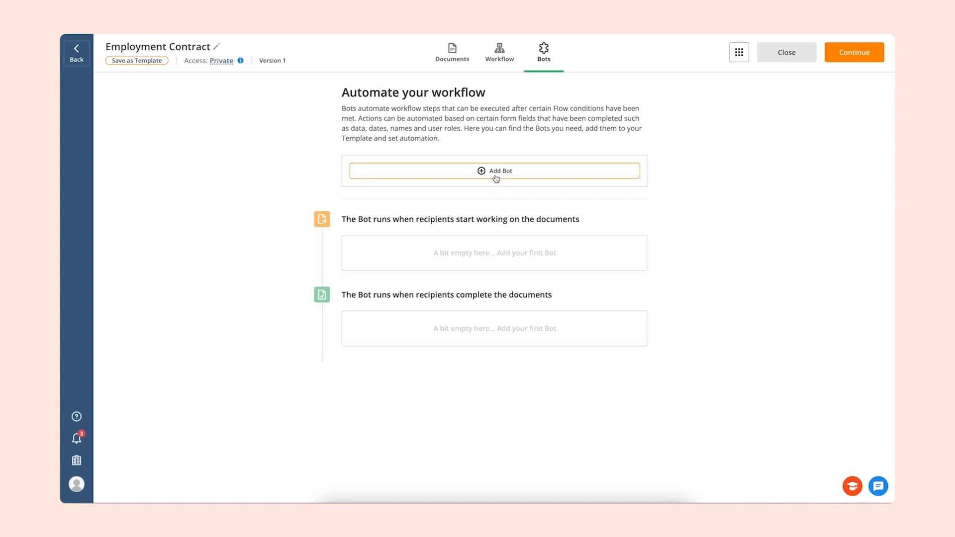
# Install the Email on Documents Completion Bot and set it up to also email anyone who will complete the document
pyautogui.click(496, 174)
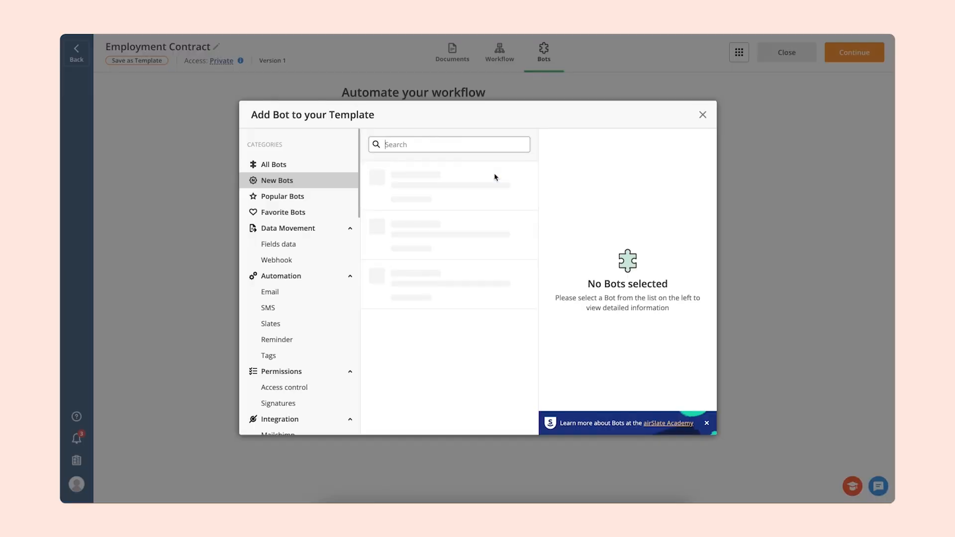
pyautogui.click(335, 295)
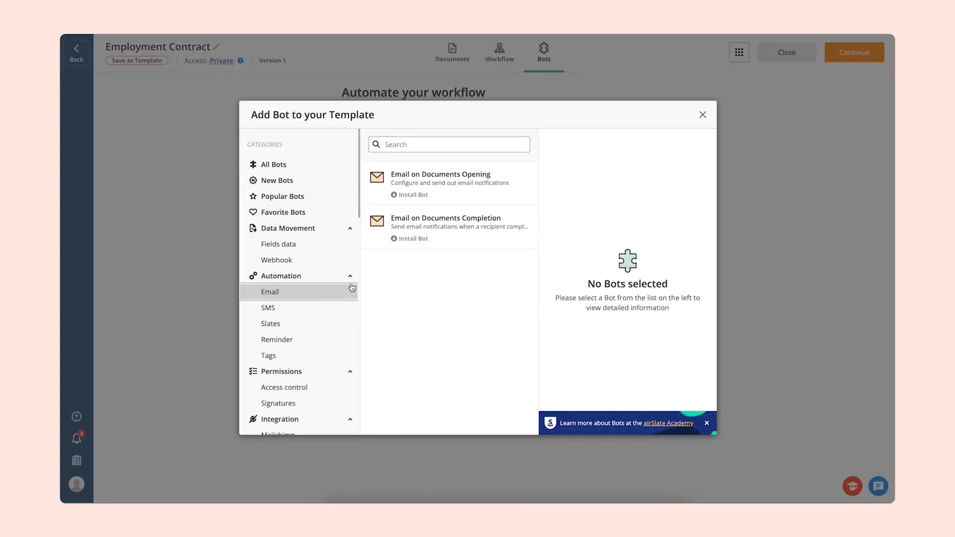
pyautogui.click(416, 221)
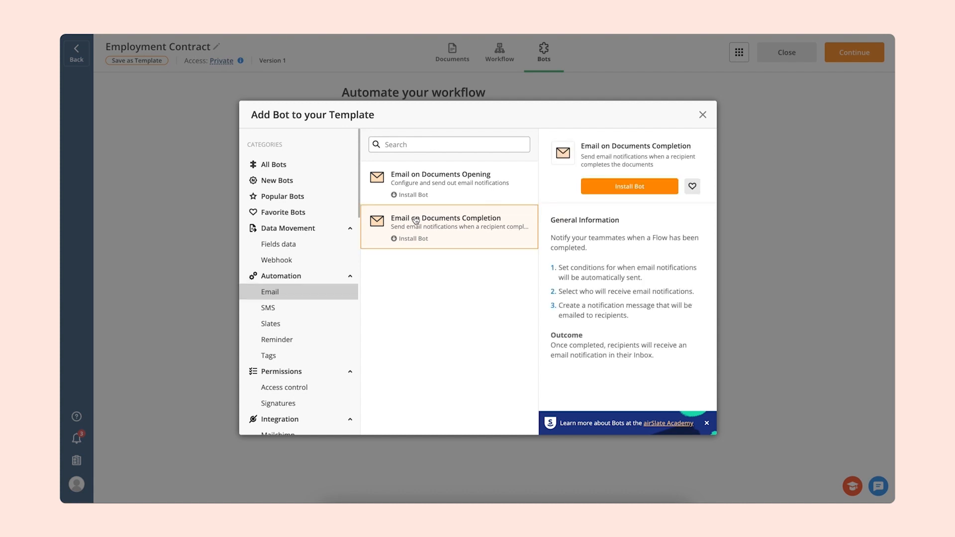
pyautogui.click(596, 192)
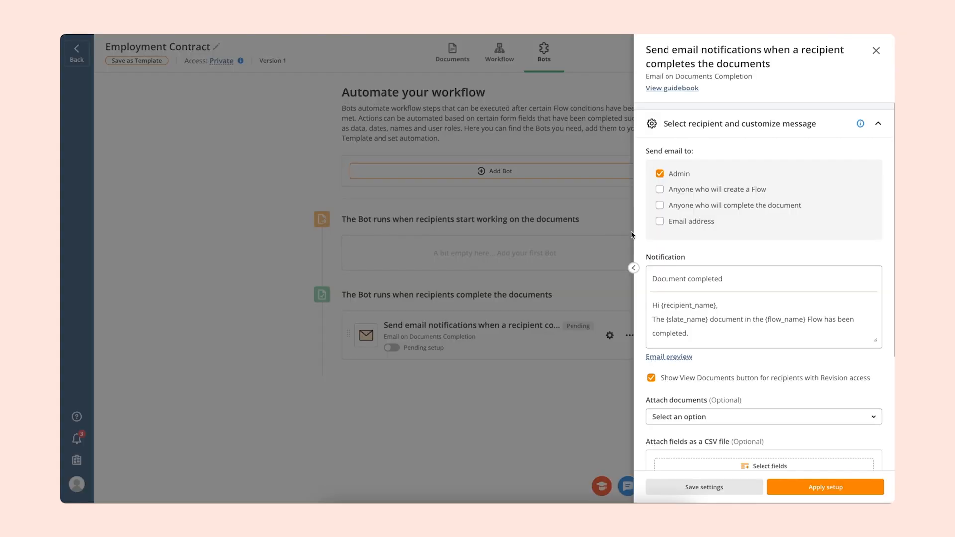
pyautogui.click(659, 206)
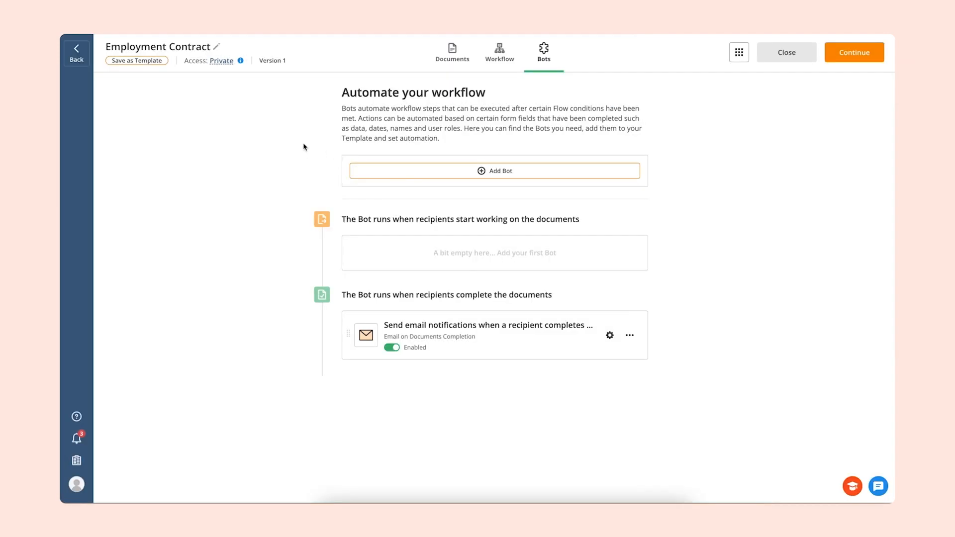
# Save the Employment Contract Flow as a Template
pyautogui.click(155, 63)
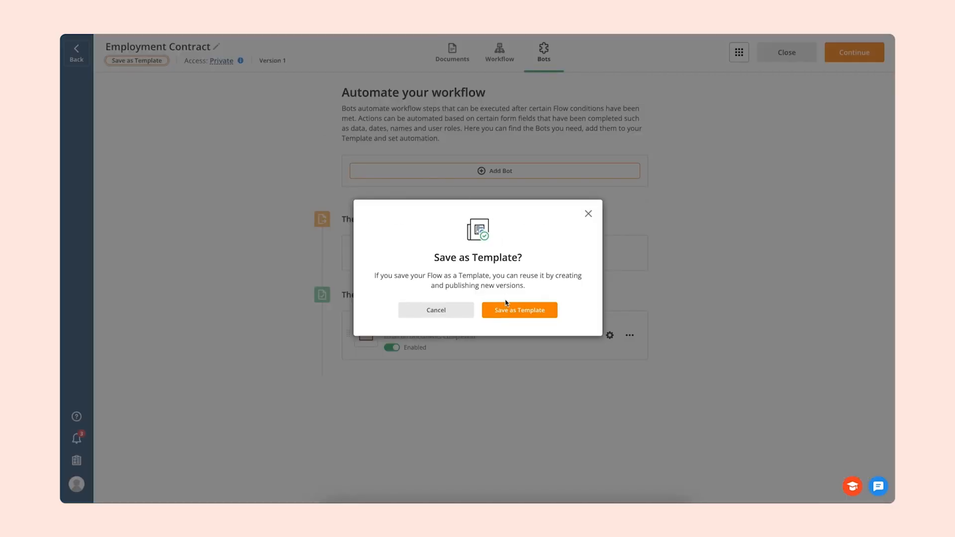
pyautogui.click(507, 305)
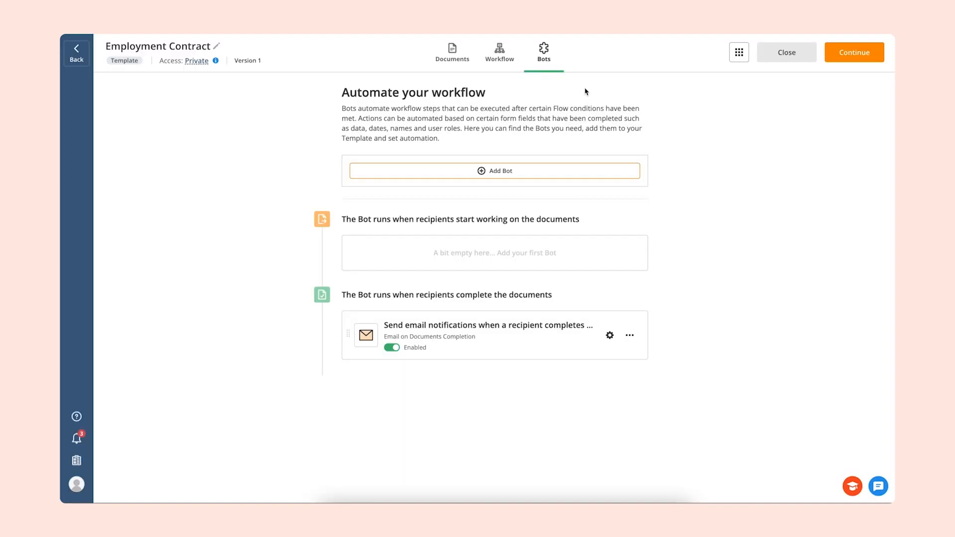
# Enable the shareable link for the Employee Step in the workflow's start settings and copy the link
pyautogui.click(500, 54)
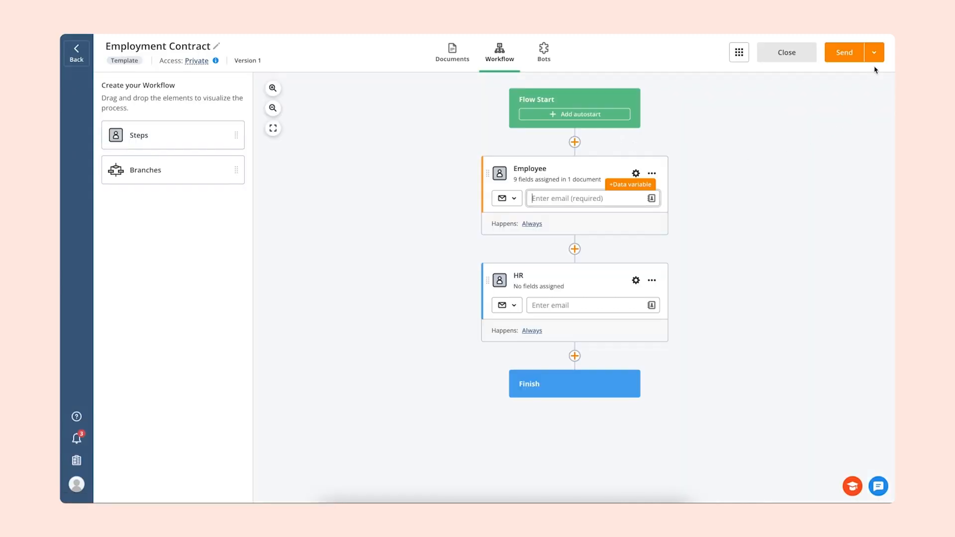
pyautogui.click(874, 52)
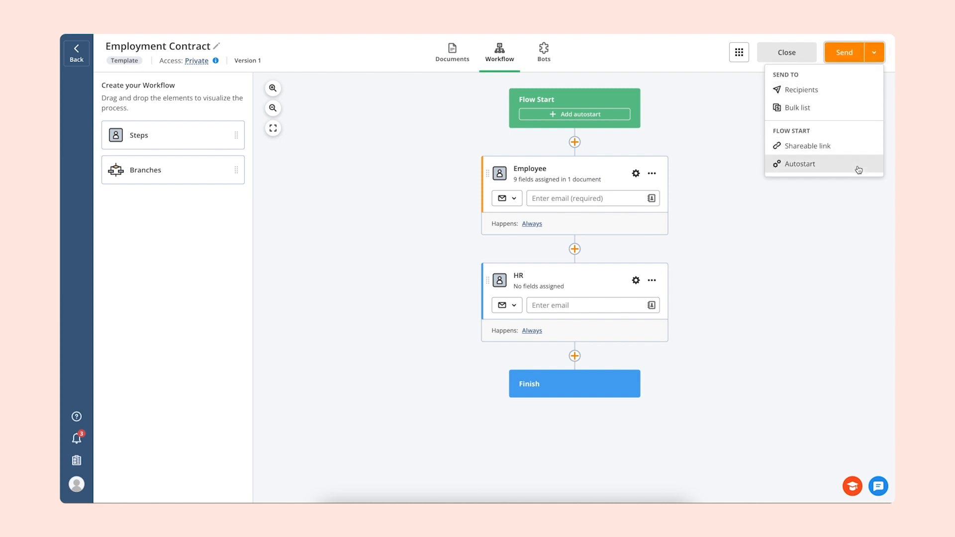
pyautogui.click(853, 148)
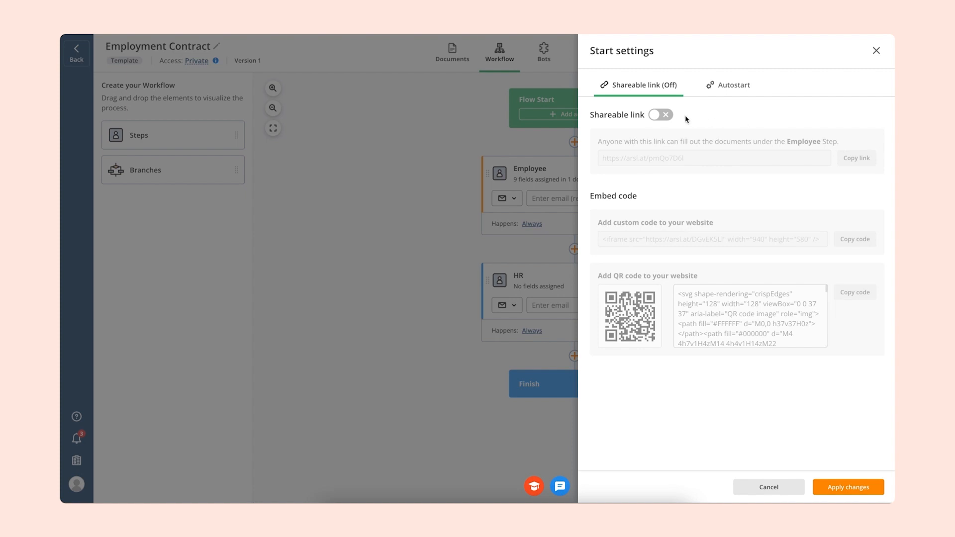
pyautogui.click(666, 118)
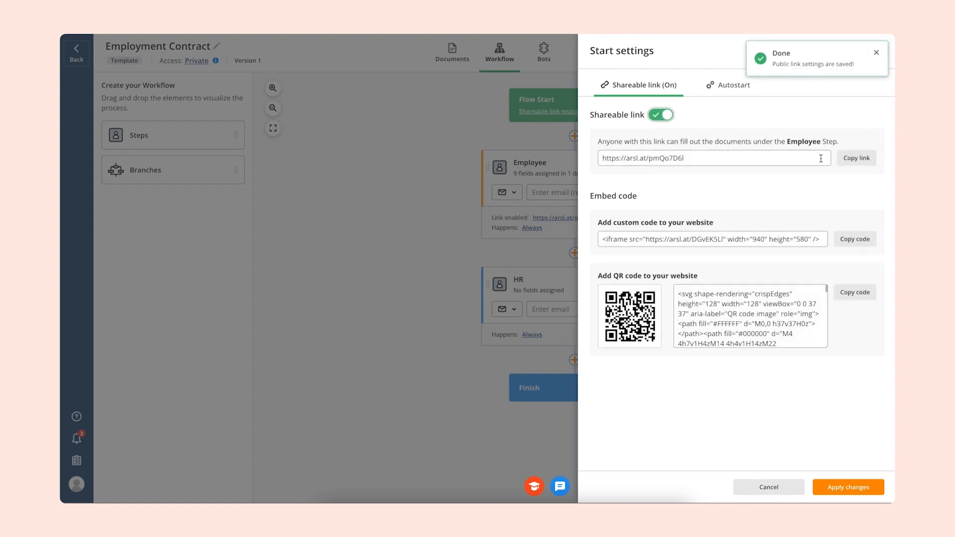
pyautogui.click(852, 166)
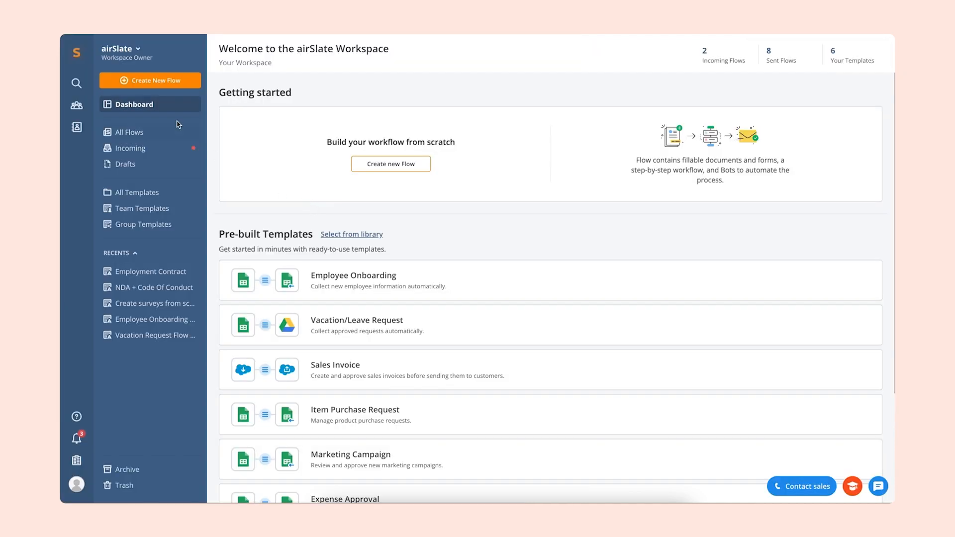
# Open the Bots log of today's Employment Contract Flow and review the Revision 1 event log of the Lock the slate Flow Diagram Bot
pyautogui.click(163, 138)
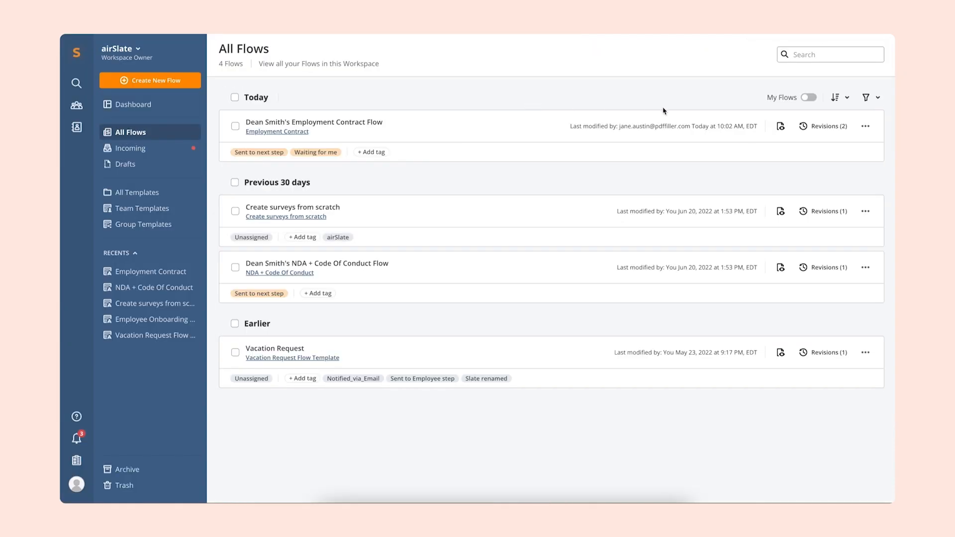
pyautogui.click(865, 127)
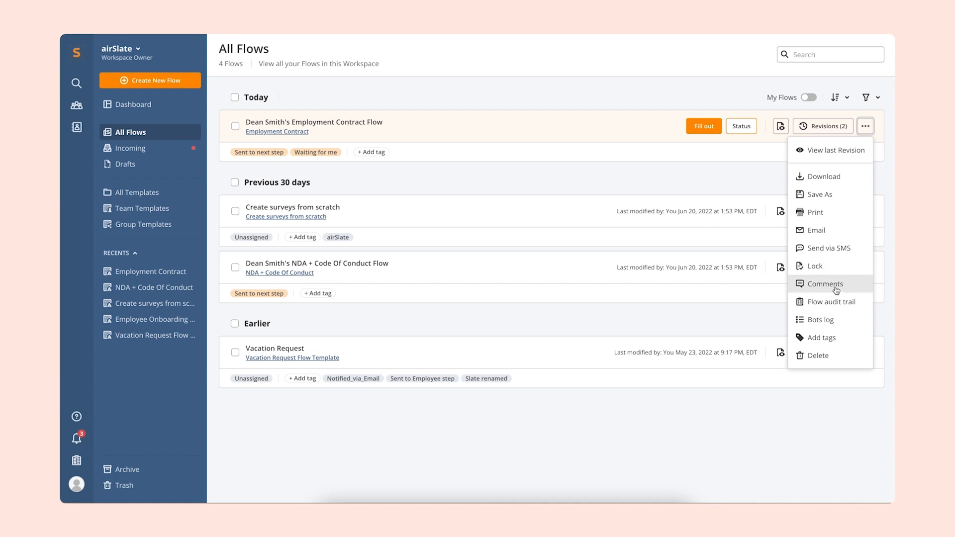
pyautogui.click(827, 321)
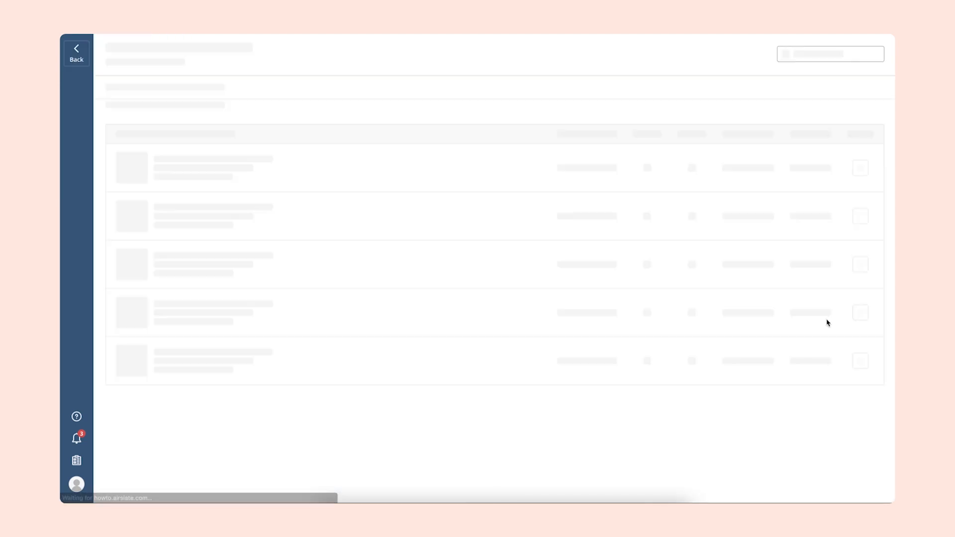
pyautogui.moveTo(646, 318)
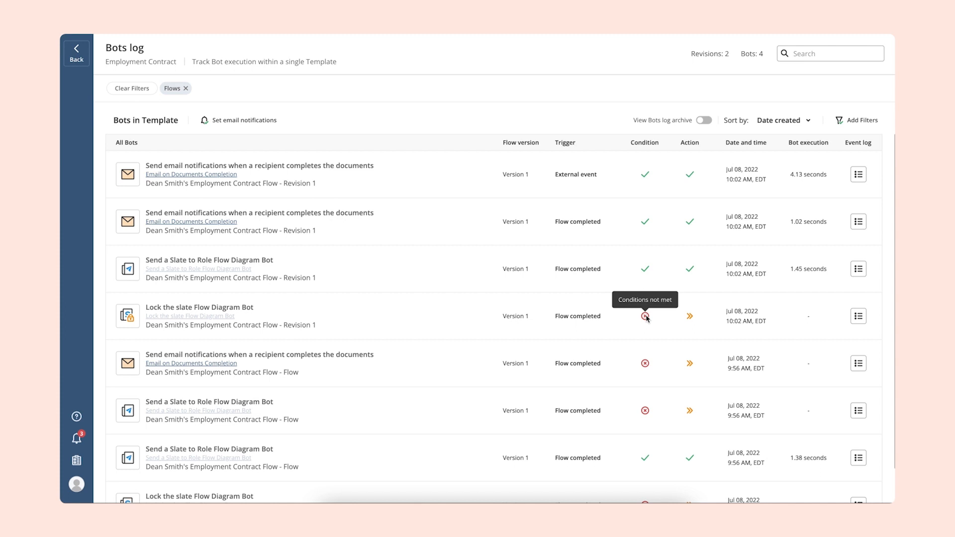
pyautogui.click(858, 317)
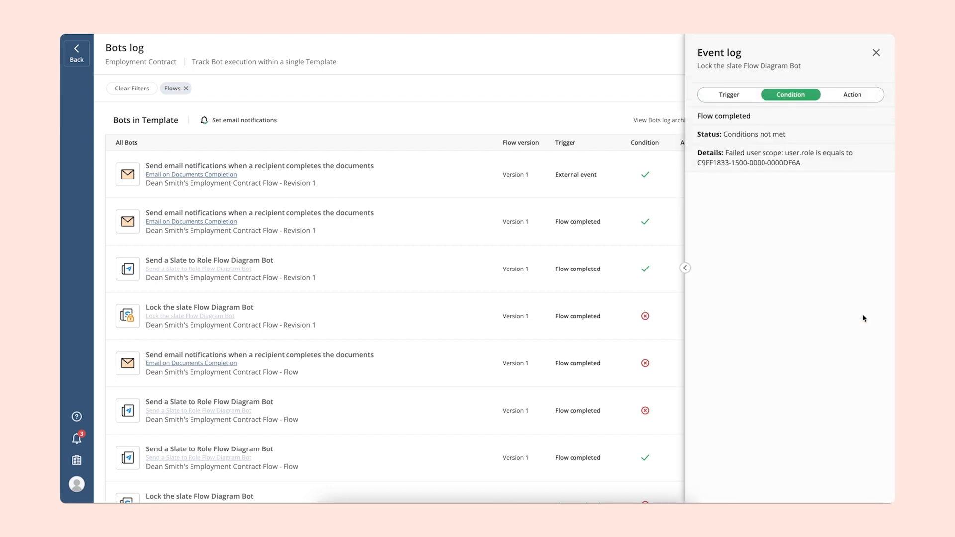
pyautogui.click(876, 52)
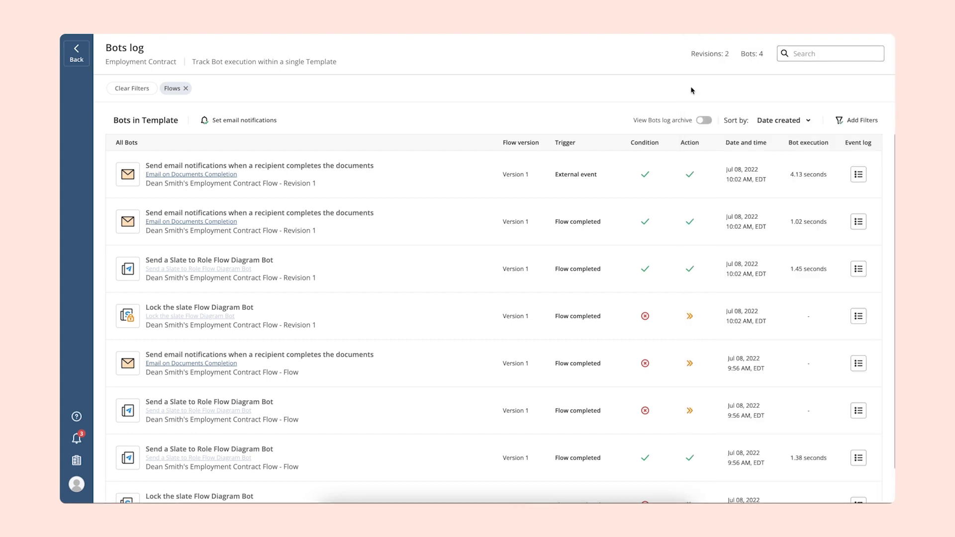